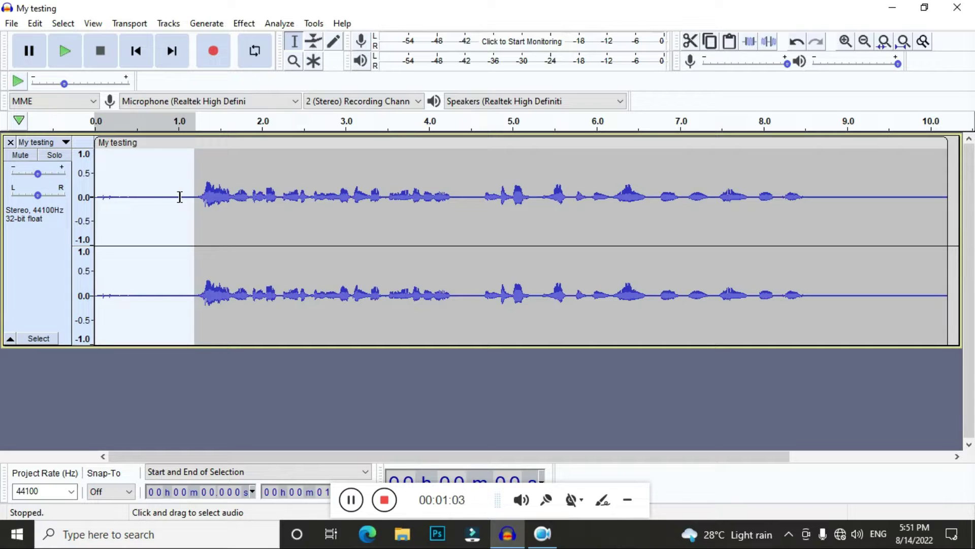
- Select the quiet opening of the track, up to about 1.2 seconds, and play it briefly to hear the background noise
left_click(165, 390)
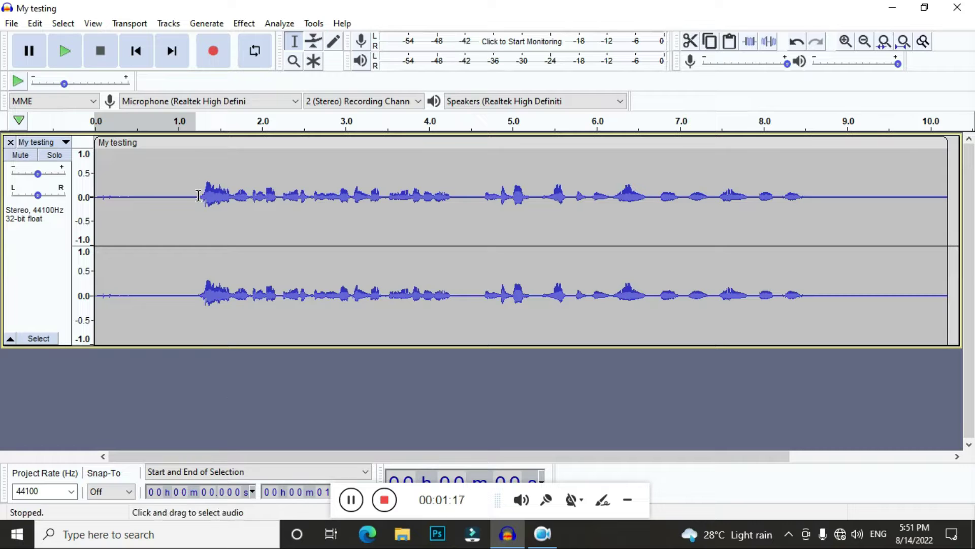
left_click_drag(198, 196, 92, 197)
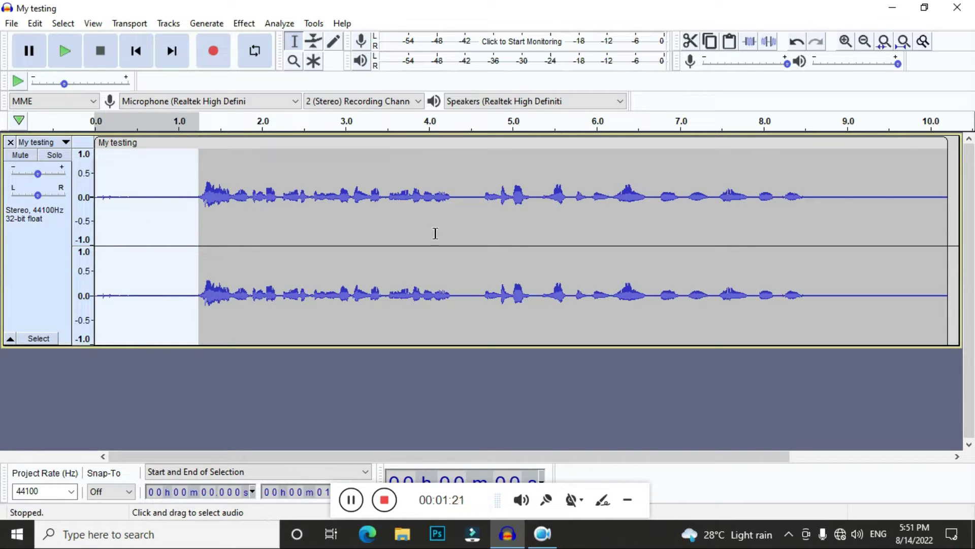
left_click(385, 391)
key("space")
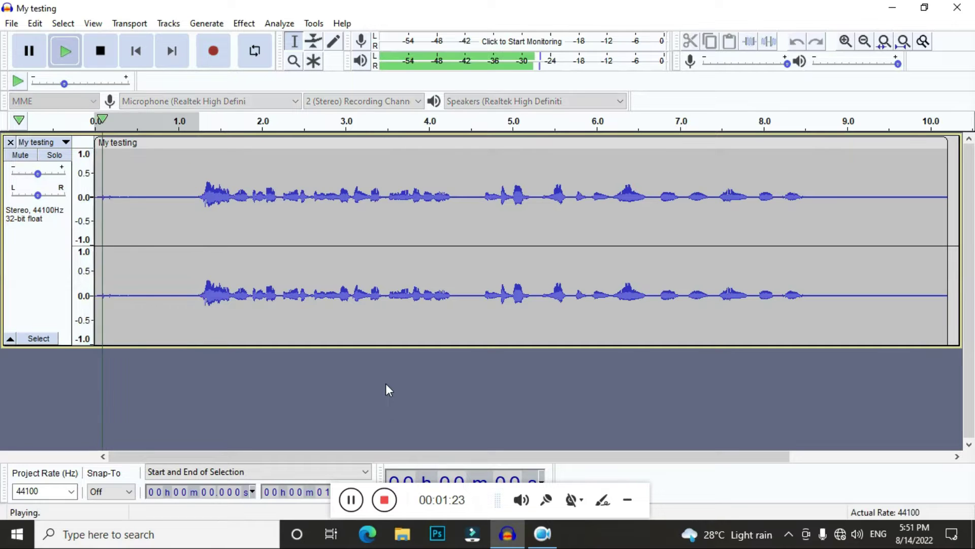
key("space")
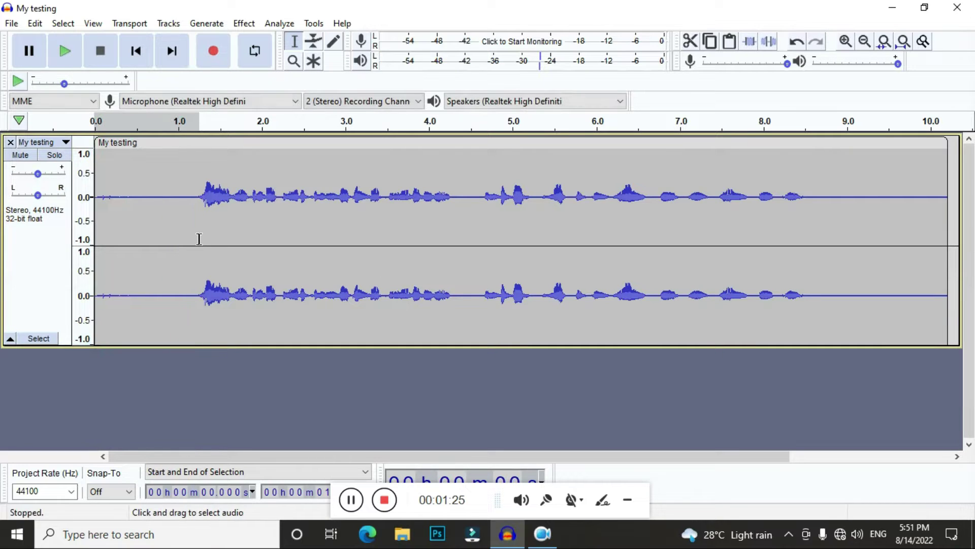
- Capture a noise profile for Noise Reduction from the quiet section before the speech, ending at about 1.2 seconds
left_click_drag(198, 195, 101, 195)
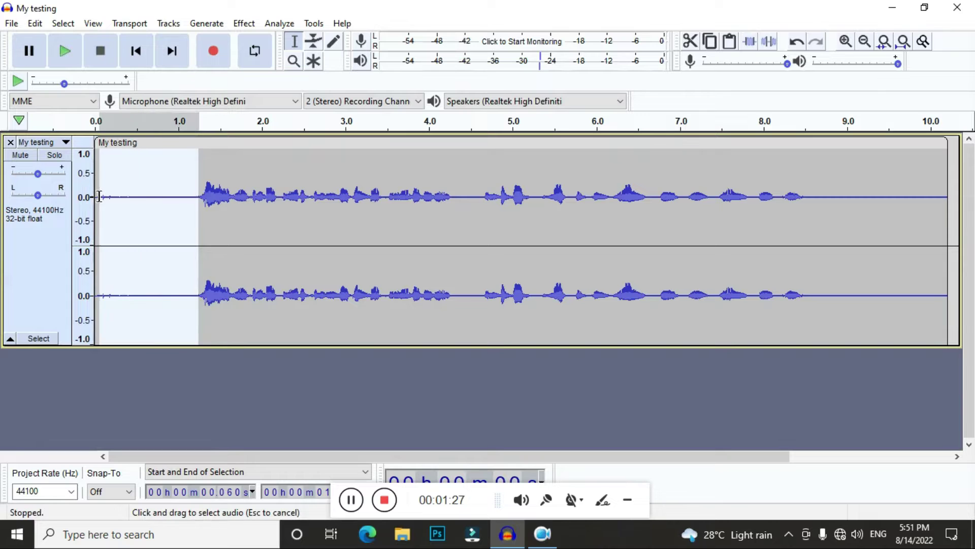
left_click(252, 25)
left_click(364, 315)
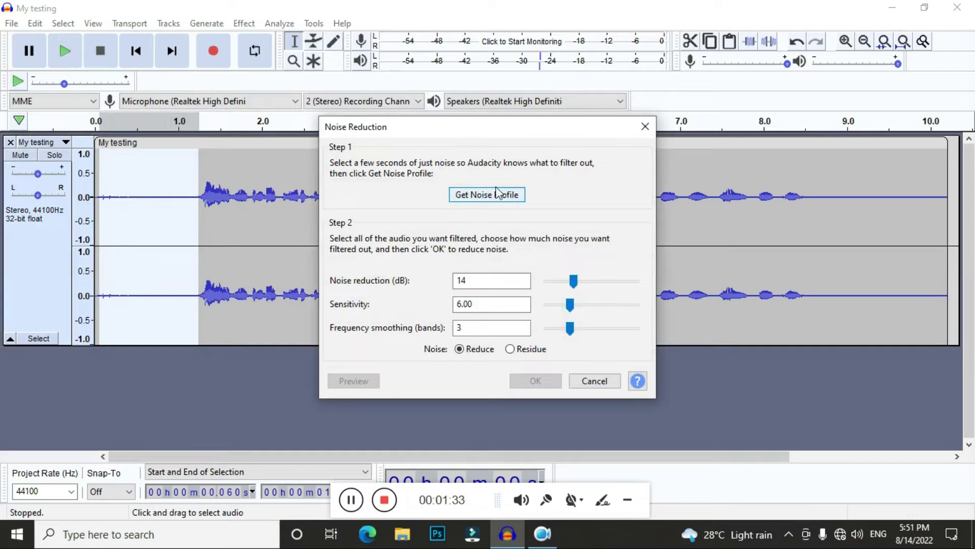
left_click(496, 194)
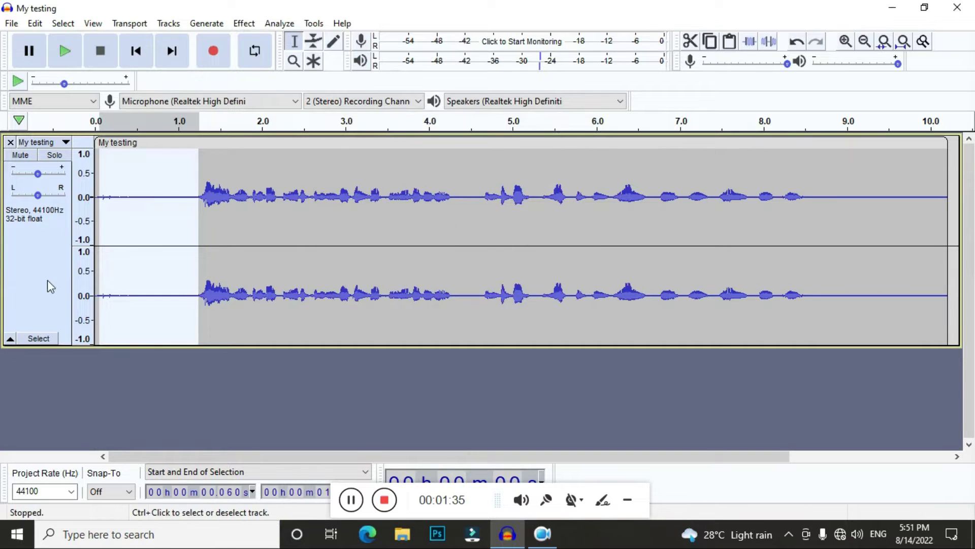
- Apply Noise Reduction to the whole track with 14 dB reduction, sensitivity 6.00 and frequency smoothing of 3 bands
left_click(45, 270)
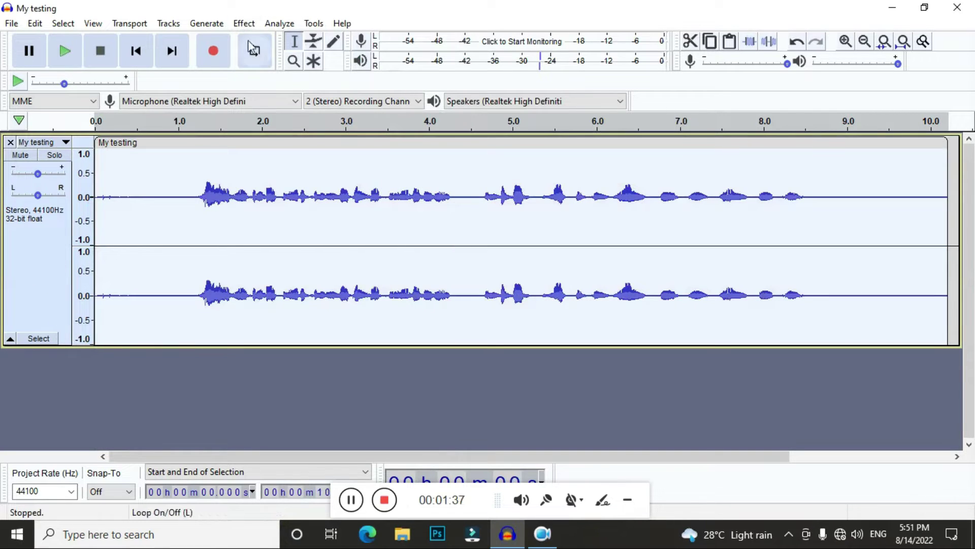
left_click(244, 23)
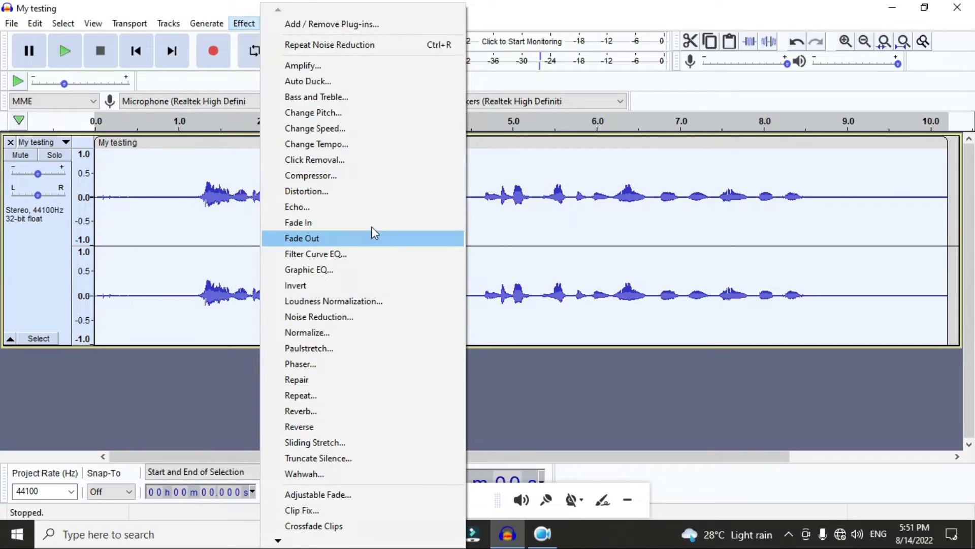
left_click(374, 320)
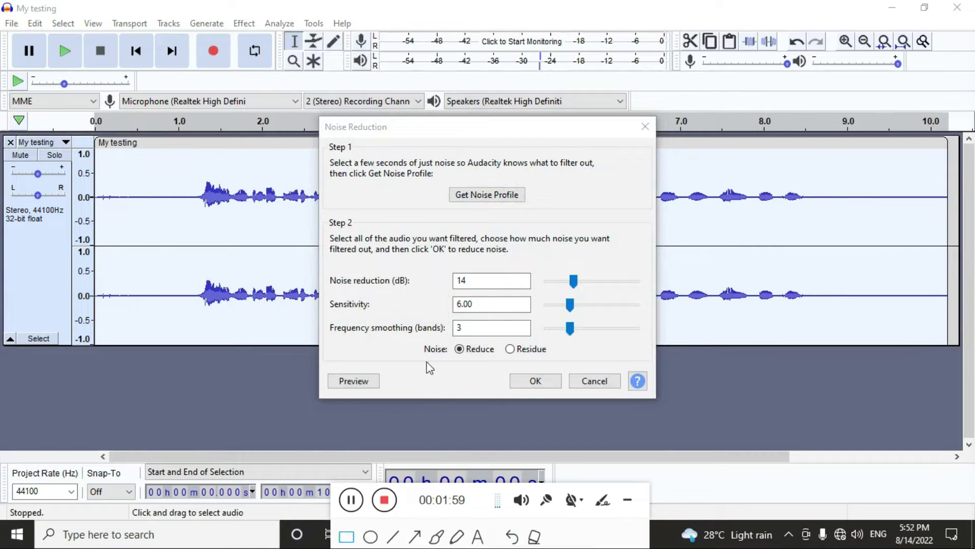
mouse_move(431, 259)
left_mouse_down()
mouse_move(456, 355)
mouse_move(543, 356)
left_mouse_up()
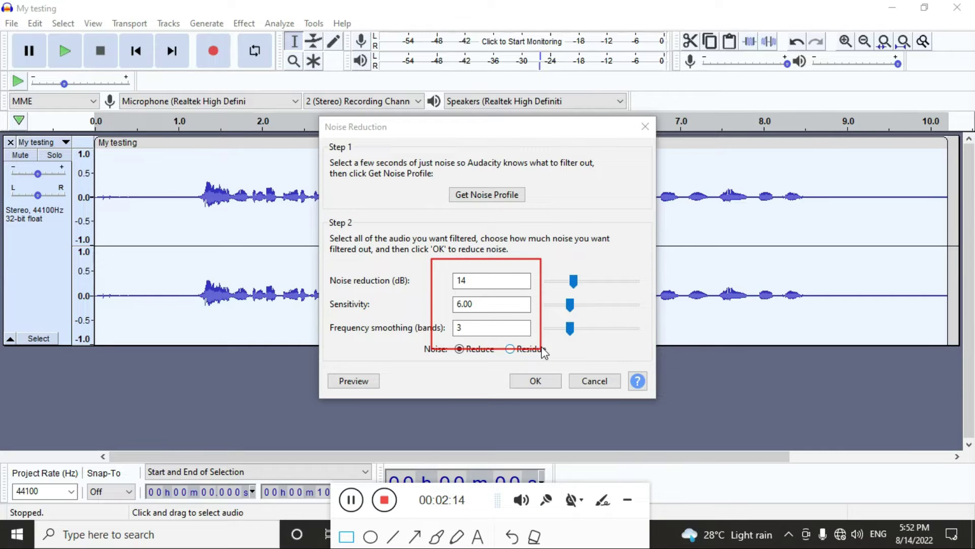
left_click(536, 539)
left_click(602, 500)
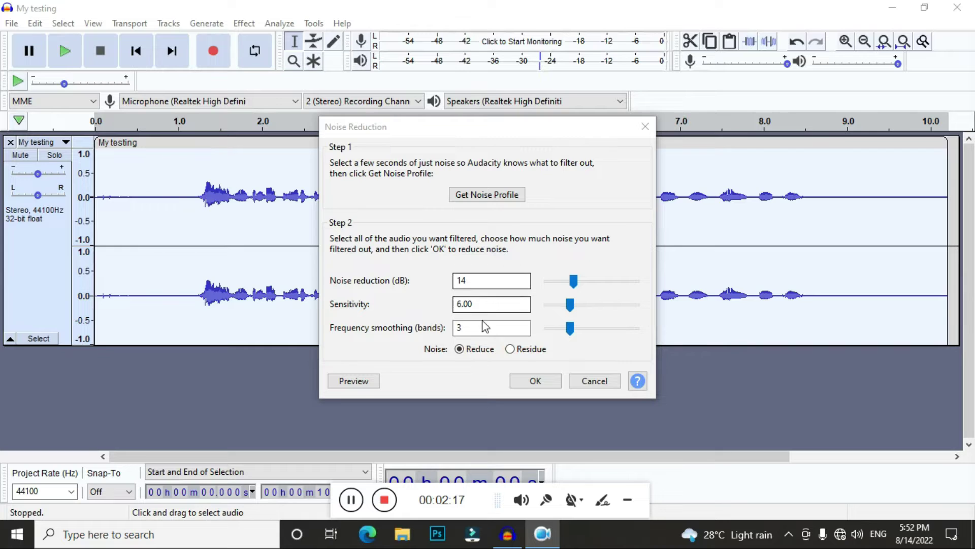
left_click(540, 380)
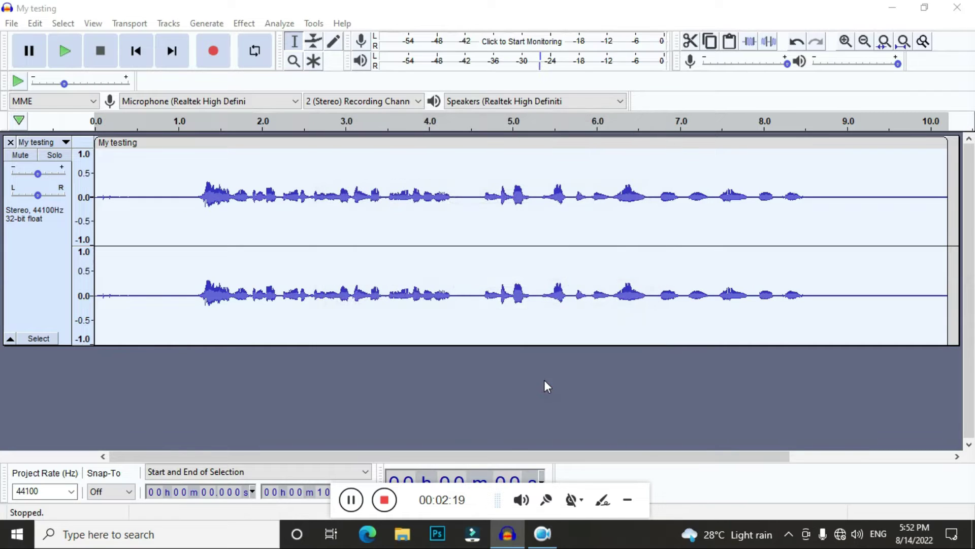
- Capture a fresh noise profile from the quiet opening of the noise-reduced track, up to about 1.2 seconds
left_click_drag(199, 208, 94, 209)
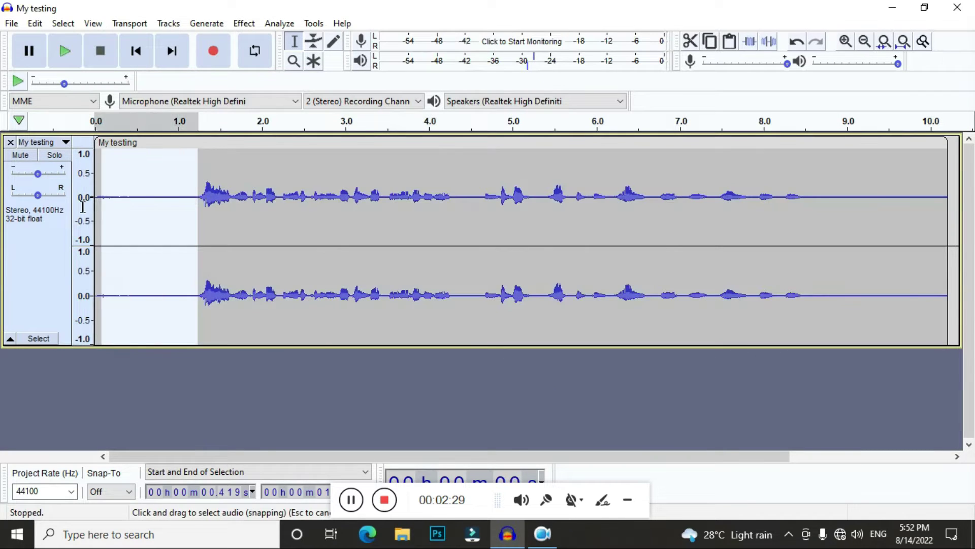
left_click(243, 23)
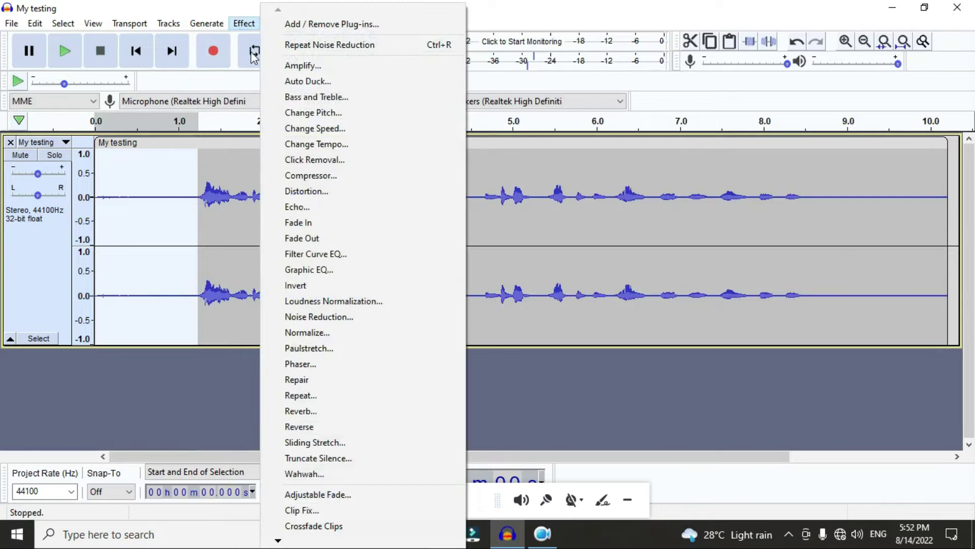
left_click(316, 317)
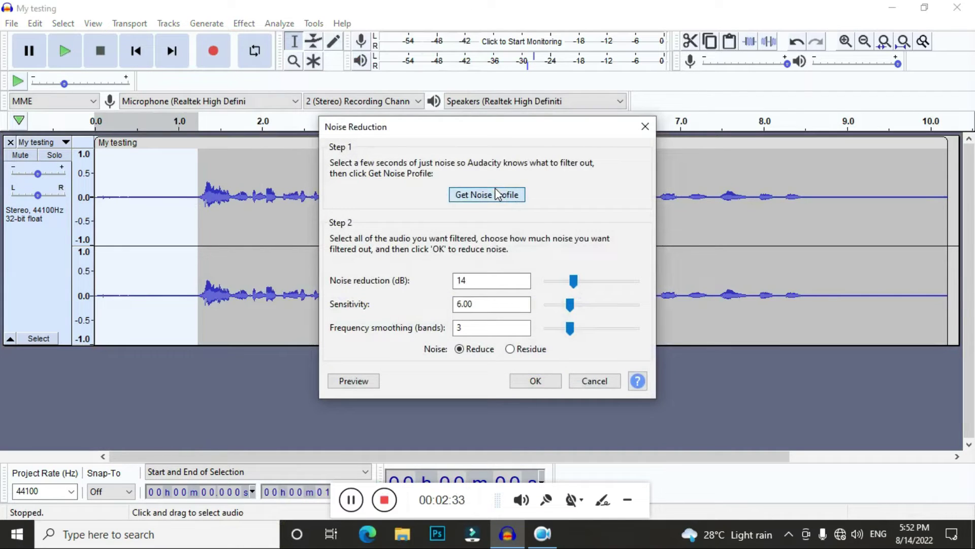
left_click(452, 193)
- Run Noise Reduction a second time on the whole track at 14 dB, sensitivity 6.00 and 3 smoothing bands, and clear the selection
left_click(19, 275)
left_click(244, 23)
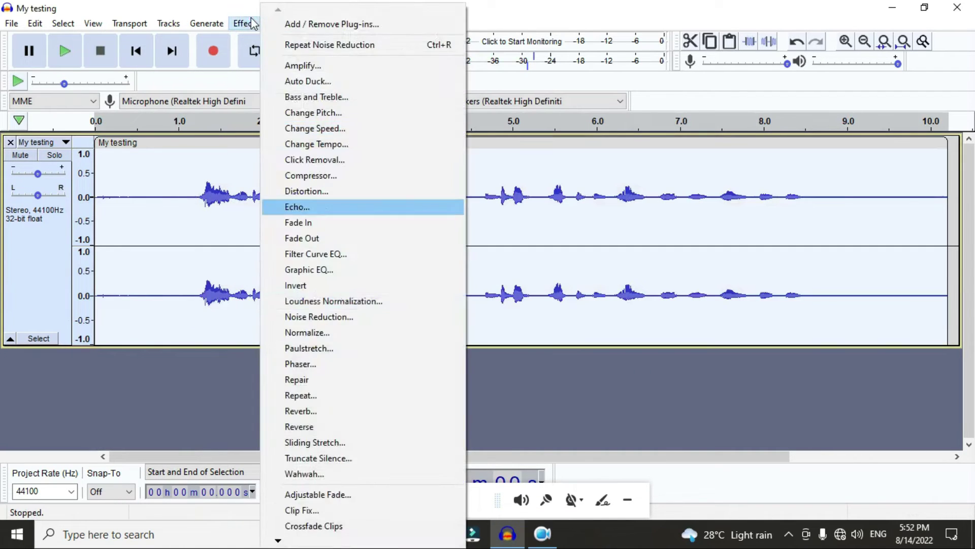
left_click(310, 317)
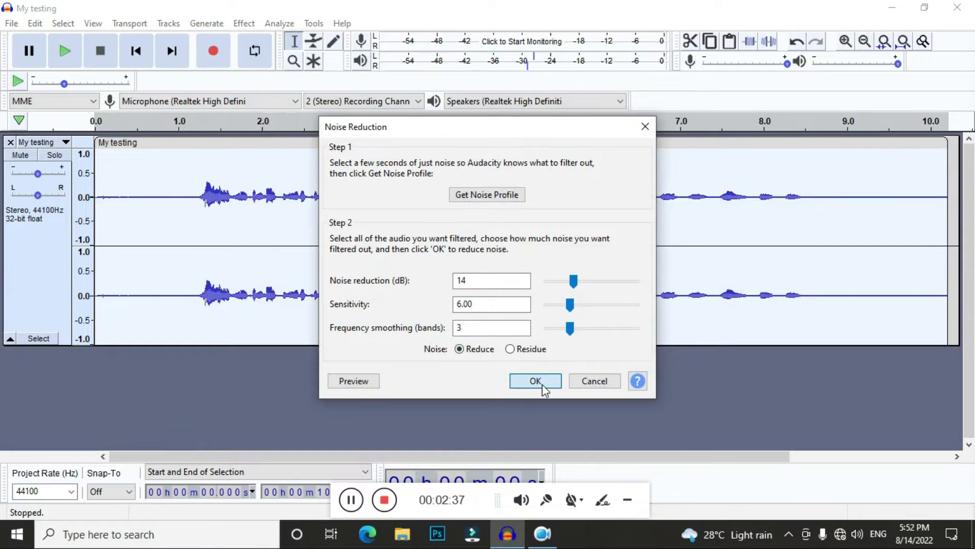
left_click(541, 384)
left_click(399, 374)
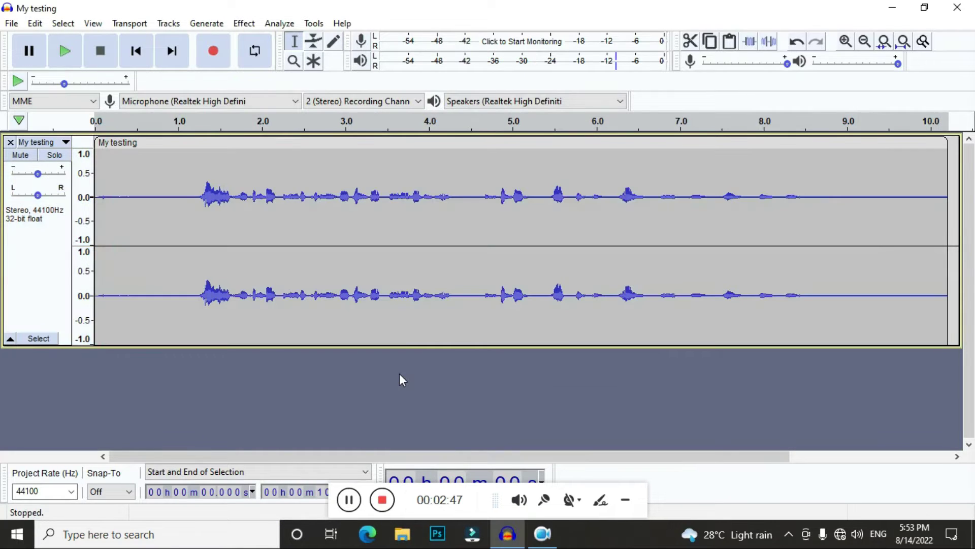
left_click(46, 273)
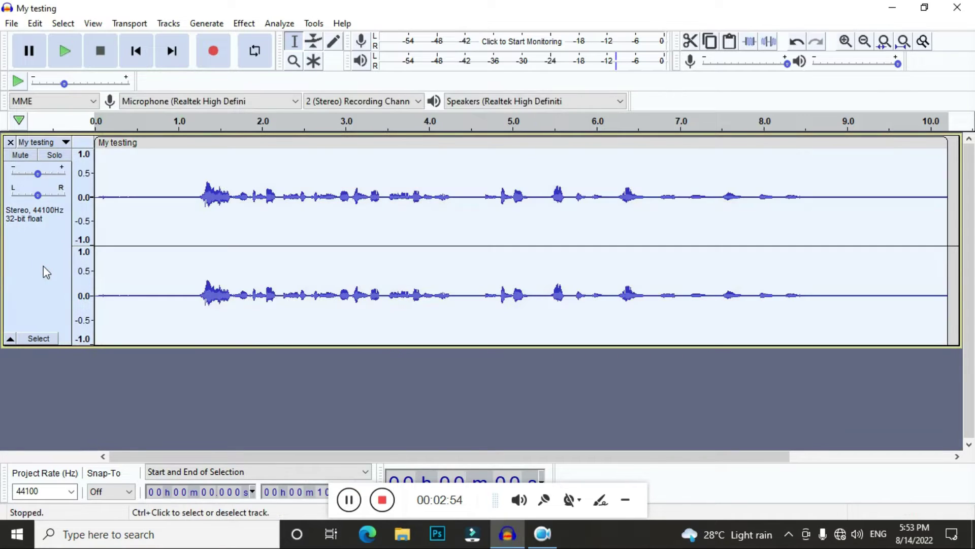
left_click(243, 26)
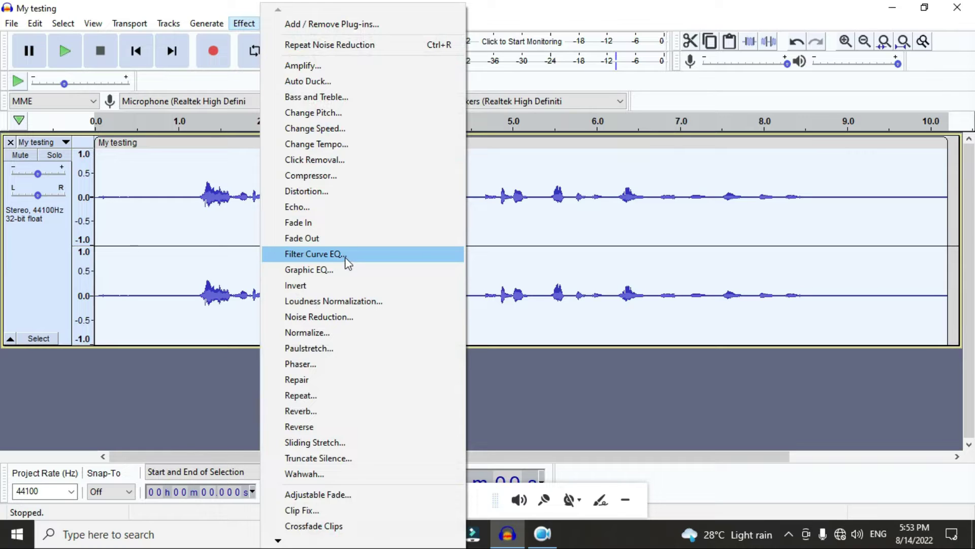
left_click(603, 423)
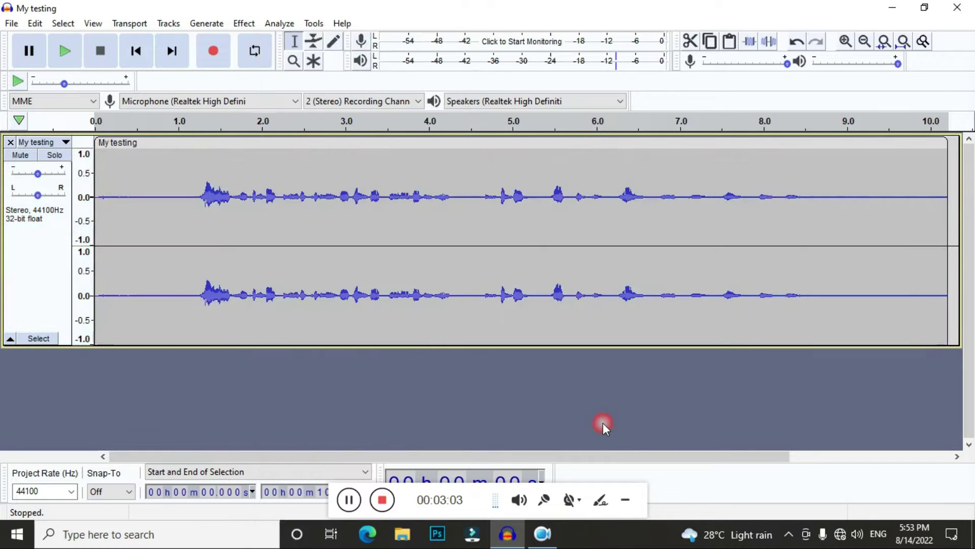
left_click(864, 41)
left_click(844, 41)
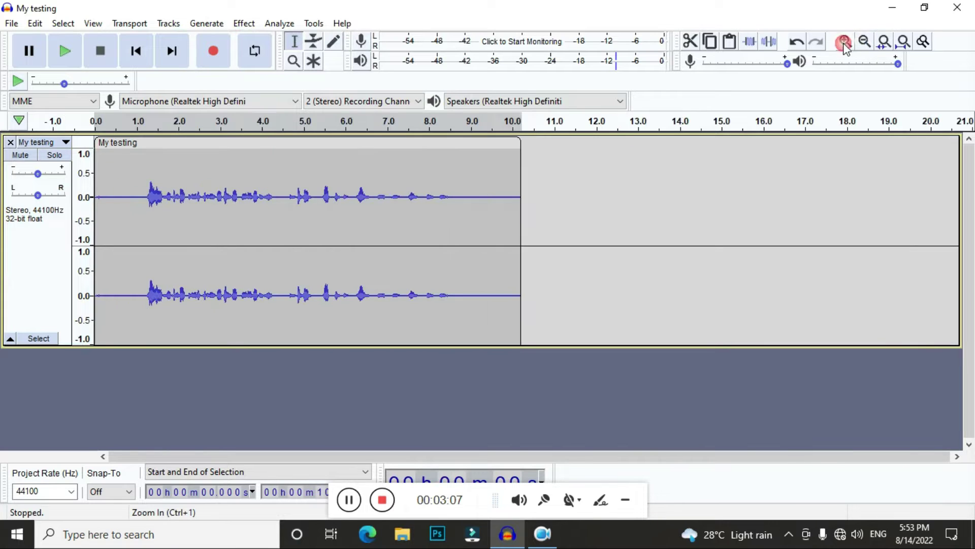
left_click(845, 42)
key("space")
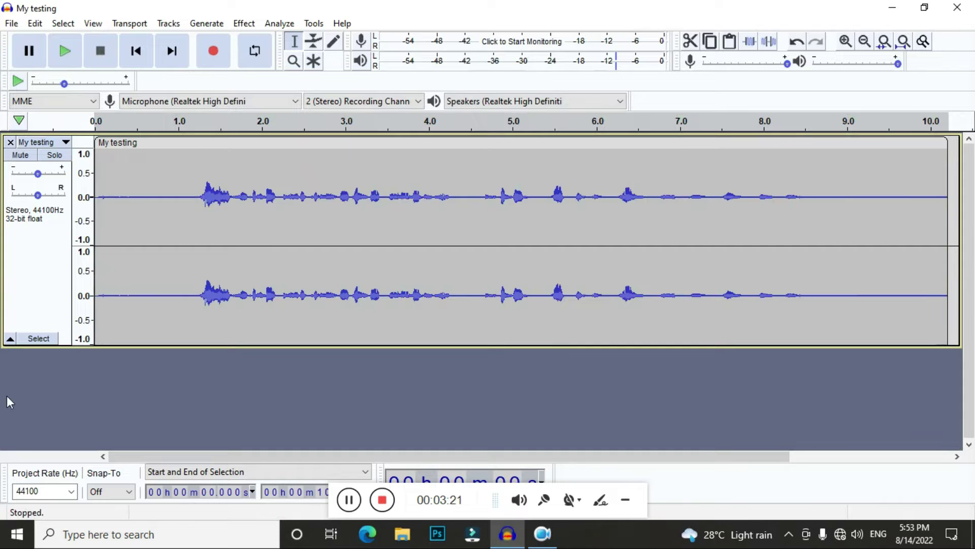
- Apply Filter Curve EQ to the whole track using the Bass Boost factory preset
left_click(30, 236)
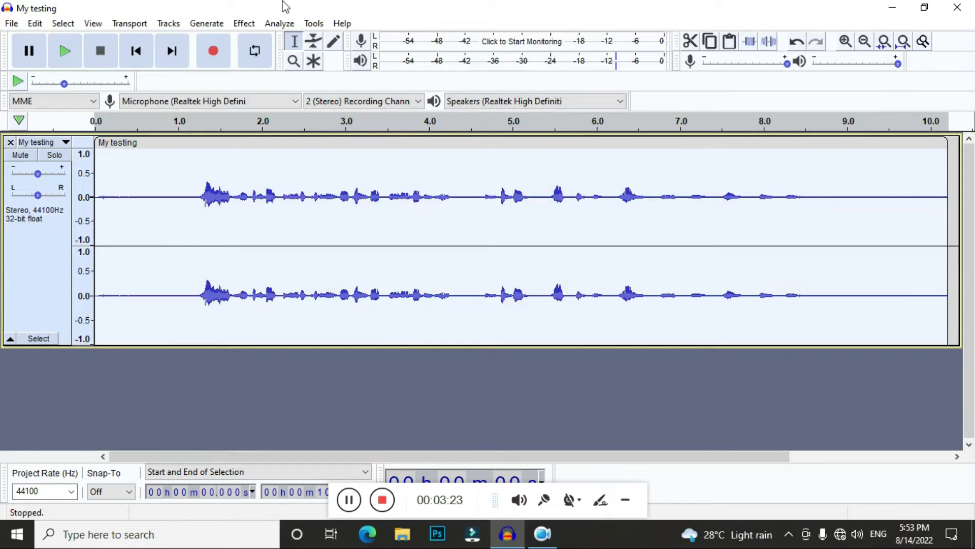
left_click(252, 24)
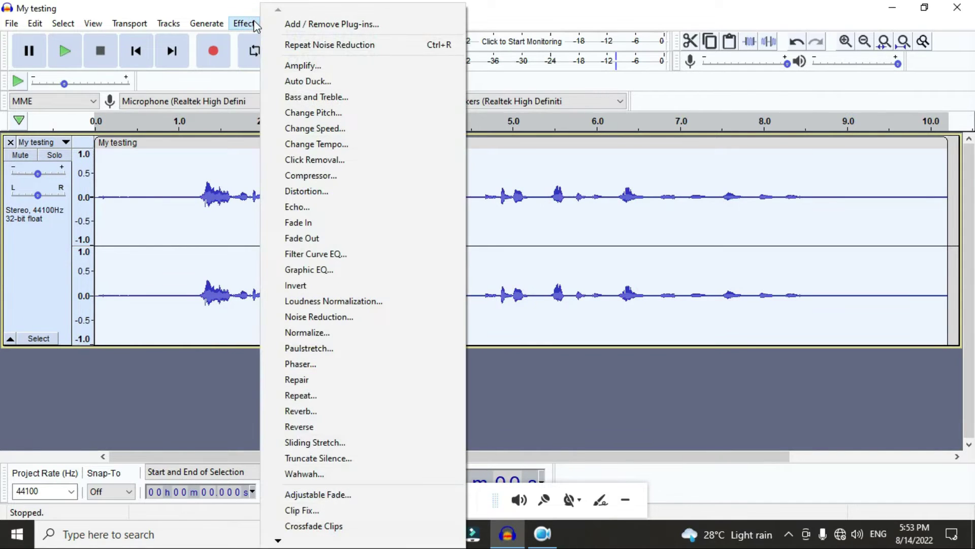
left_click(307, 256)
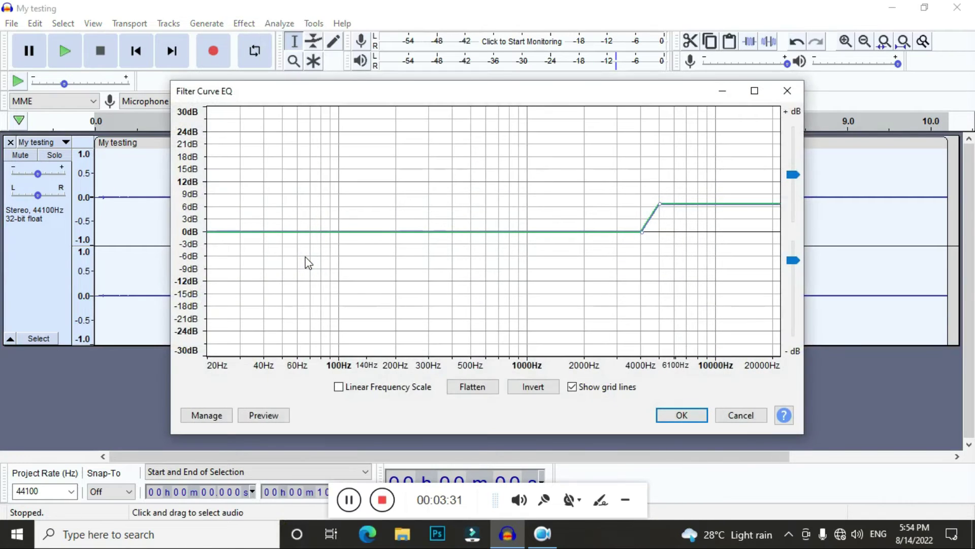
left_click(208, 417)
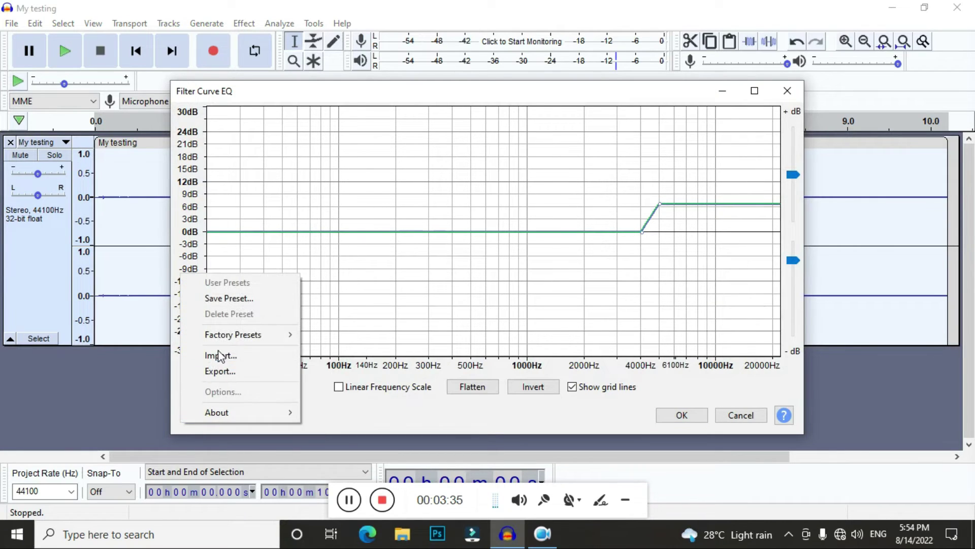
mouse_move(224, 338)
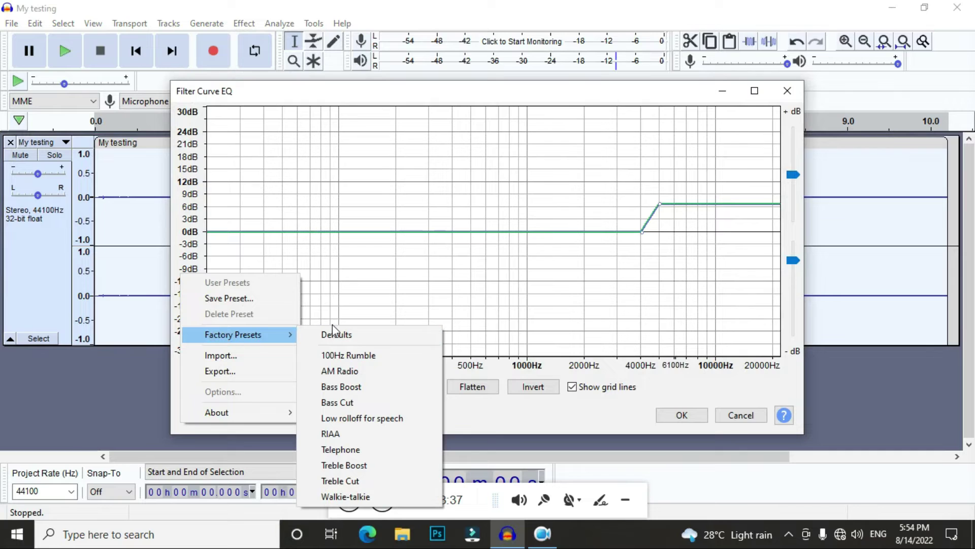
left_click(332, 388)
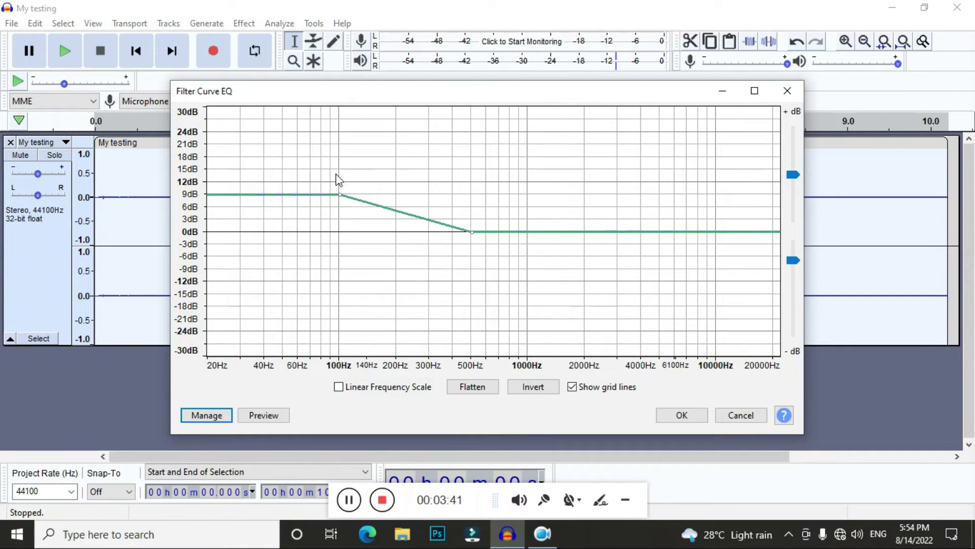
left_click(678, 413)
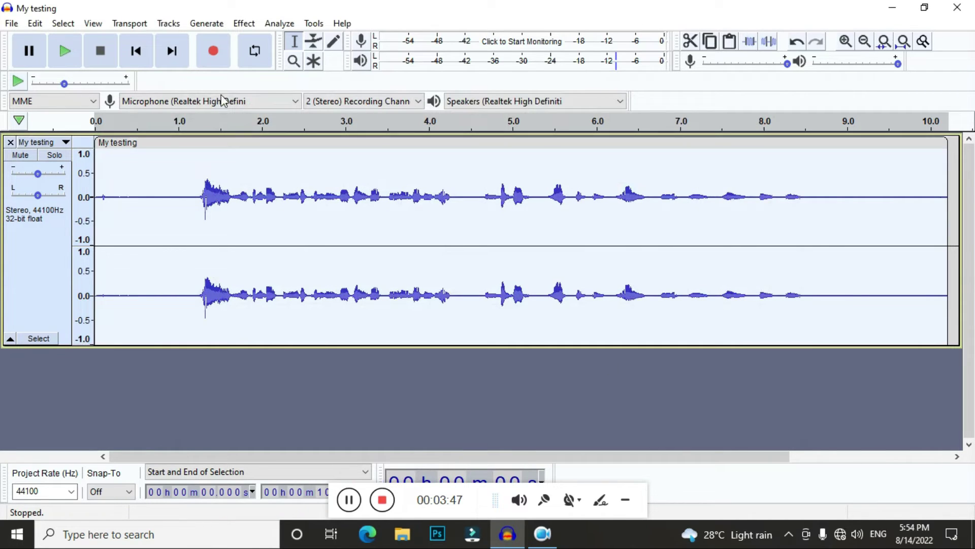
- Load the Treble Boost factory preset in Filter Curve EQ for the voice track
left_click(250, 28)
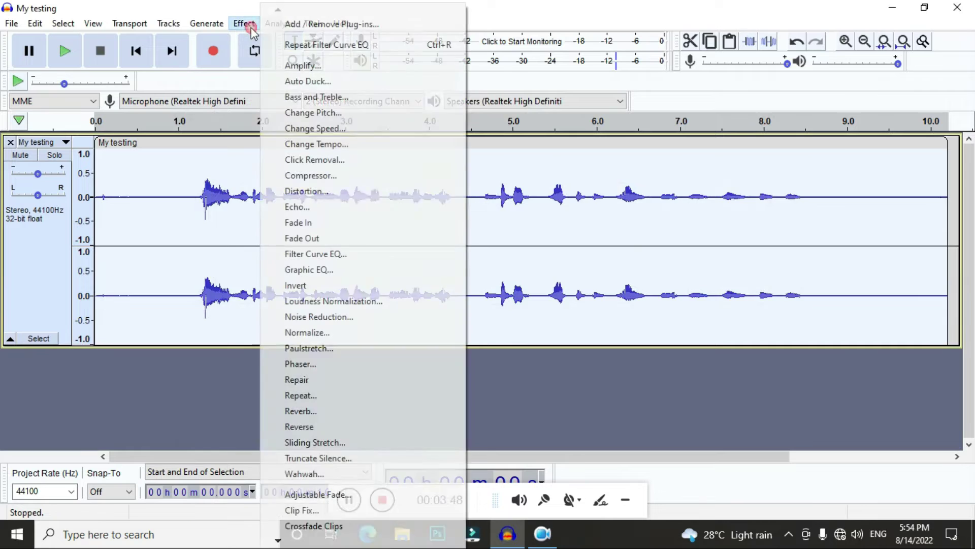
left_click(315, 254)
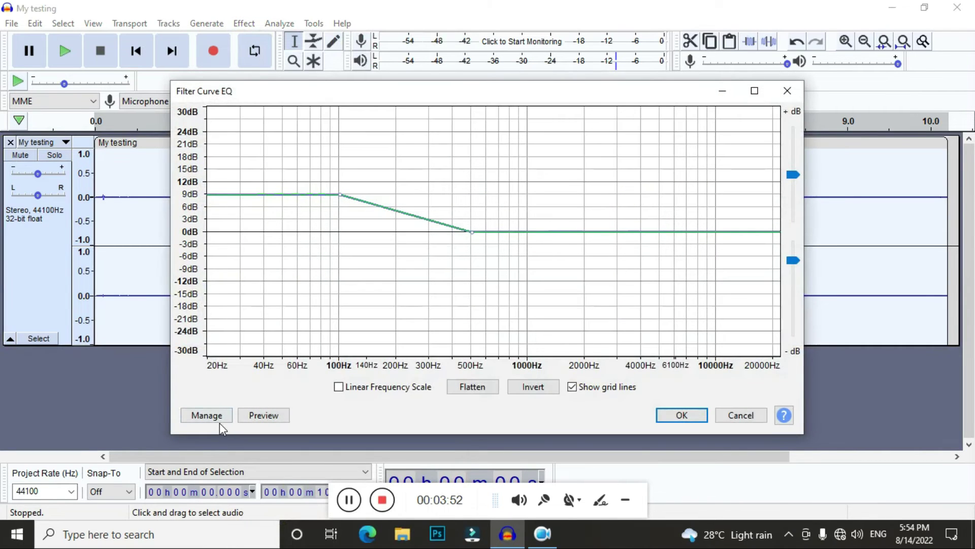
left_click(217, 417)
mouse_move(230, 336)
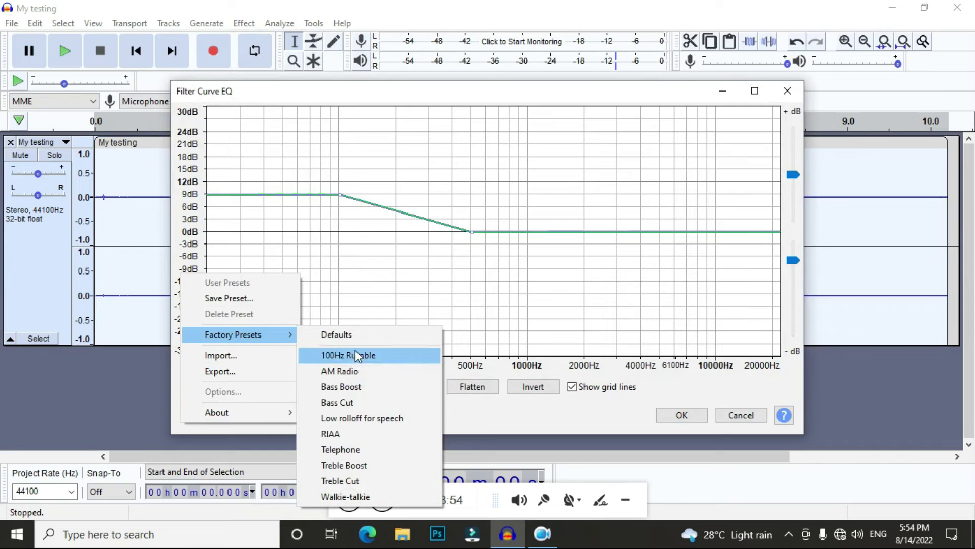
left_click(350, 466)
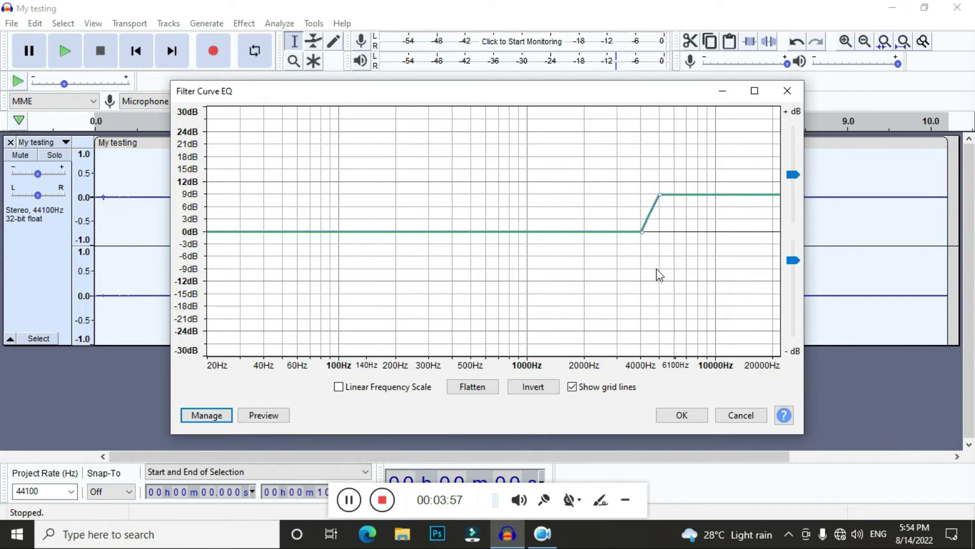
left_click(600, 499)
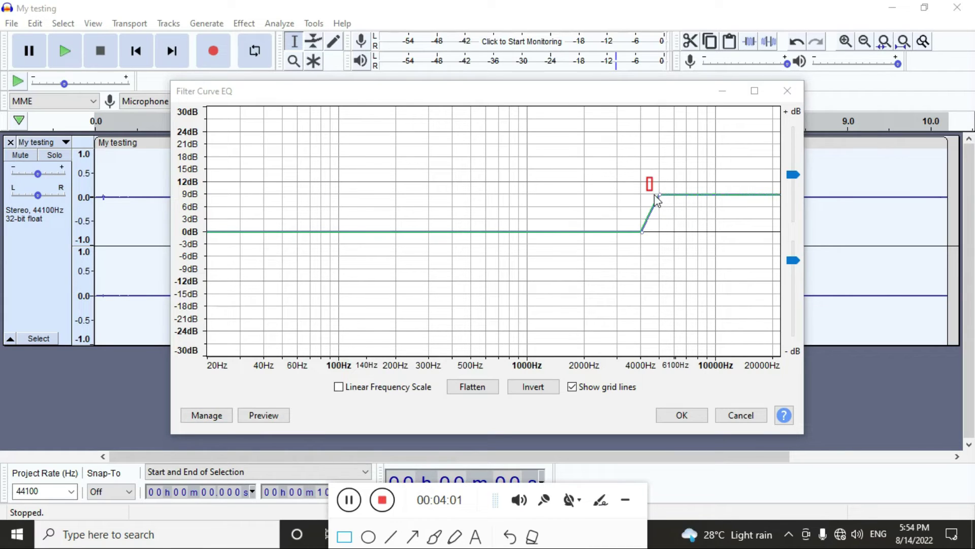
left_click_drag(655, 200, 677, 223)
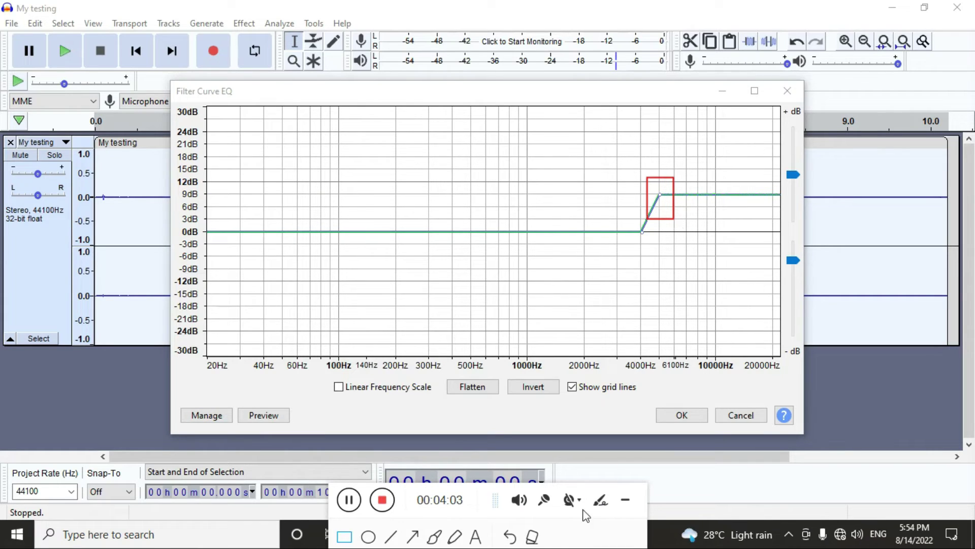
left_click(532, 537)
left_click(600, 499)
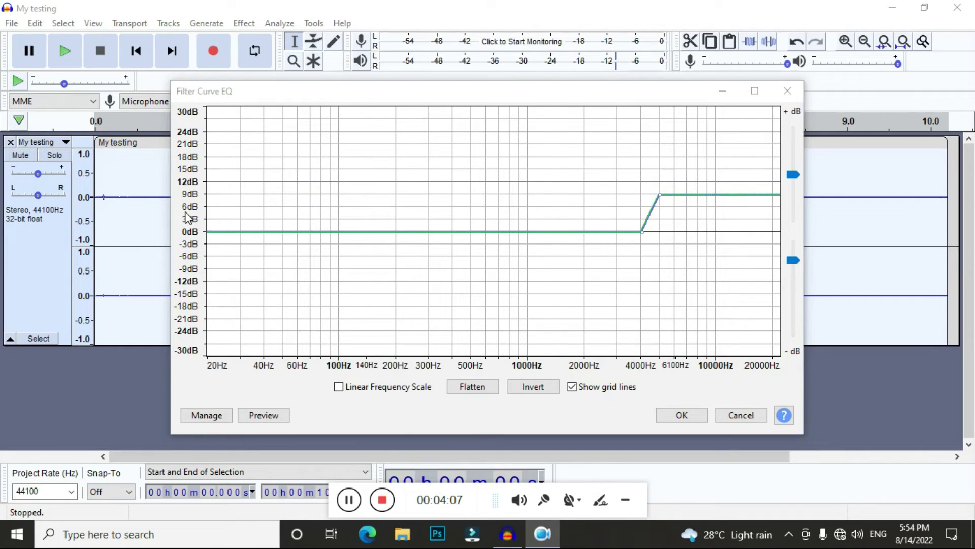
- Lower the treble curve's upper control point to about 7 dB, apply the EQ to the track, and play back the result
left_click(660, 194)
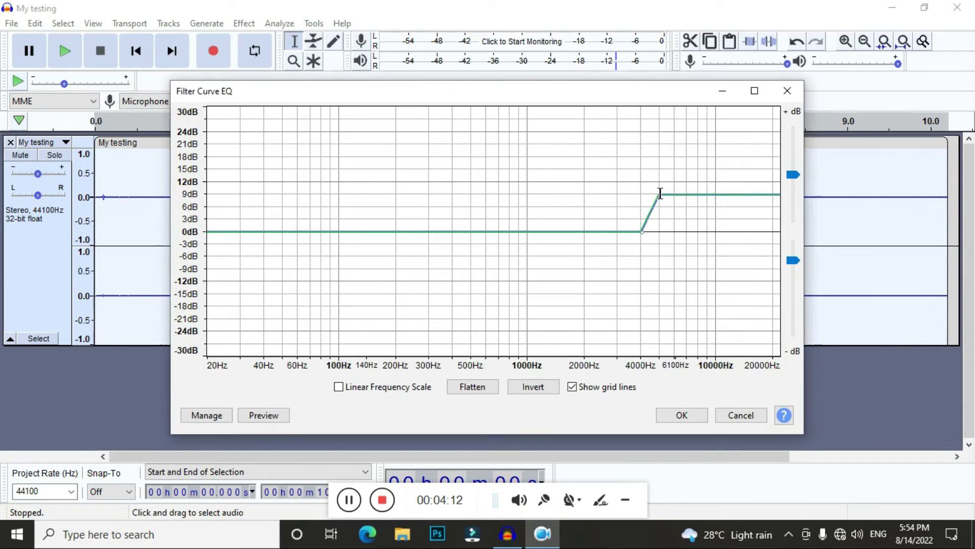
left_click_drag(660, 195, 659, 202)
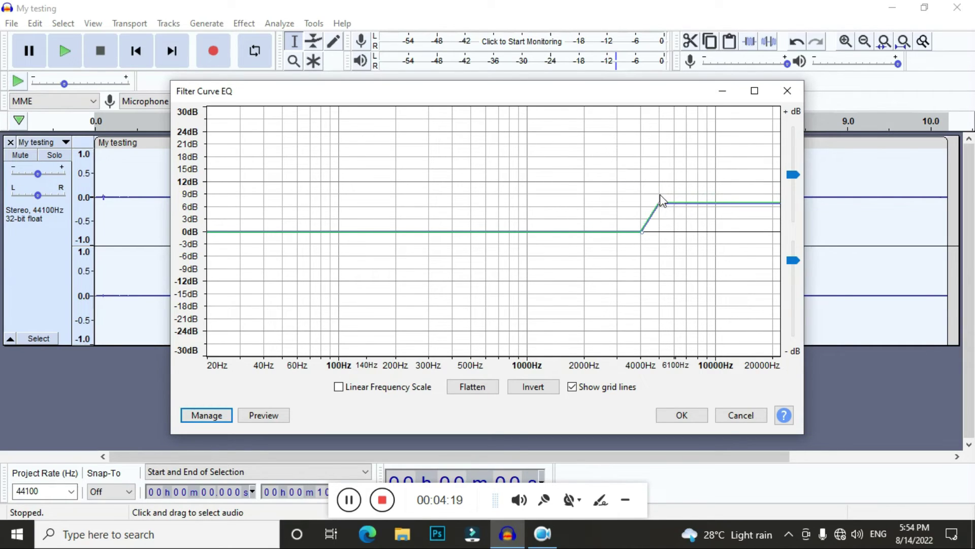
left_click(695, 423)
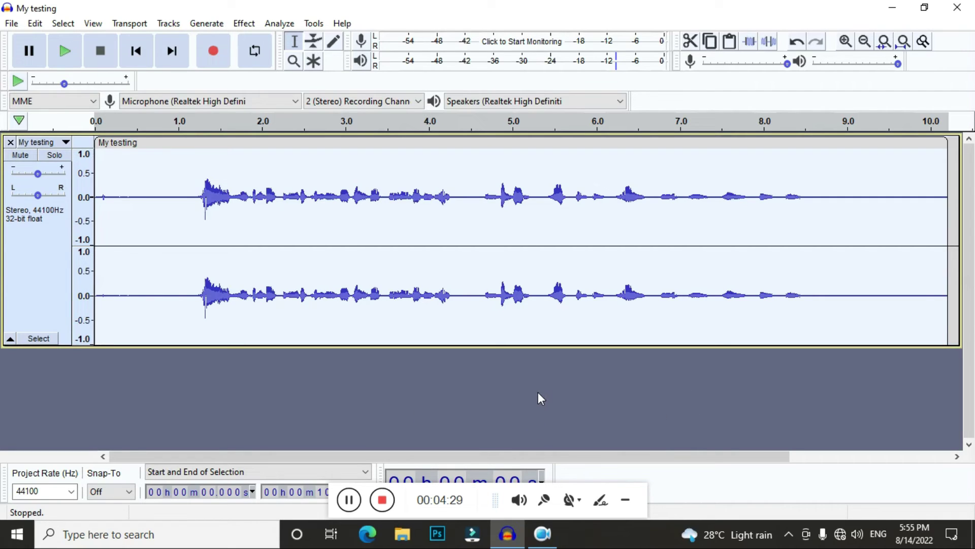
key("space")
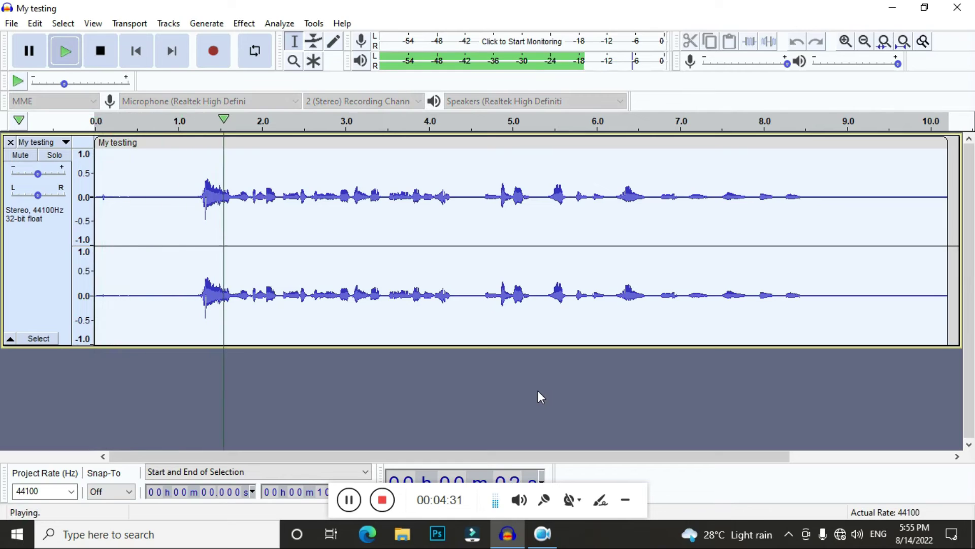